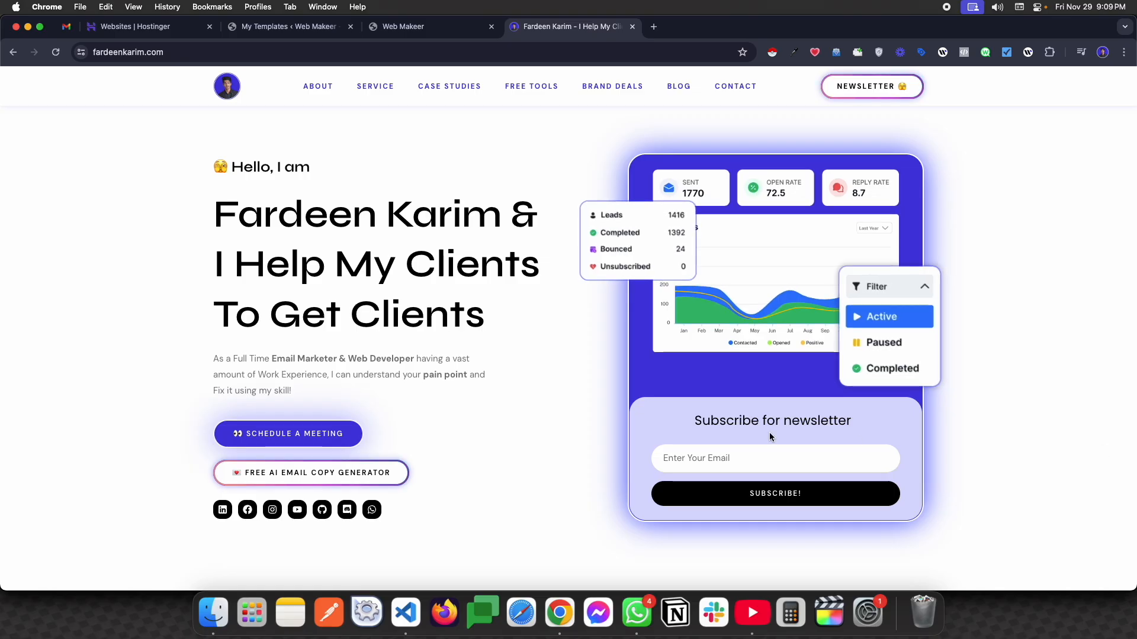
# Look through the sections of the personal website's homepage, from the hero area to the contact form
pyautogui.scroll(-5, 601, 426)
pyautogui.scroll(-10, 600, 426)
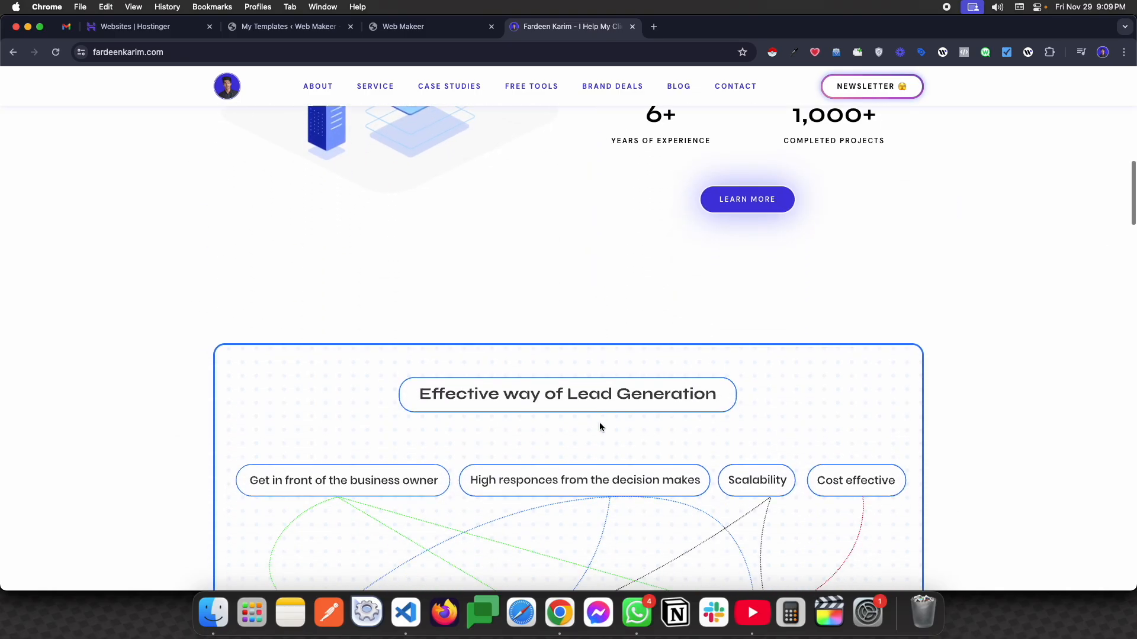
pyautogui.scroll(-12, 599, 427)
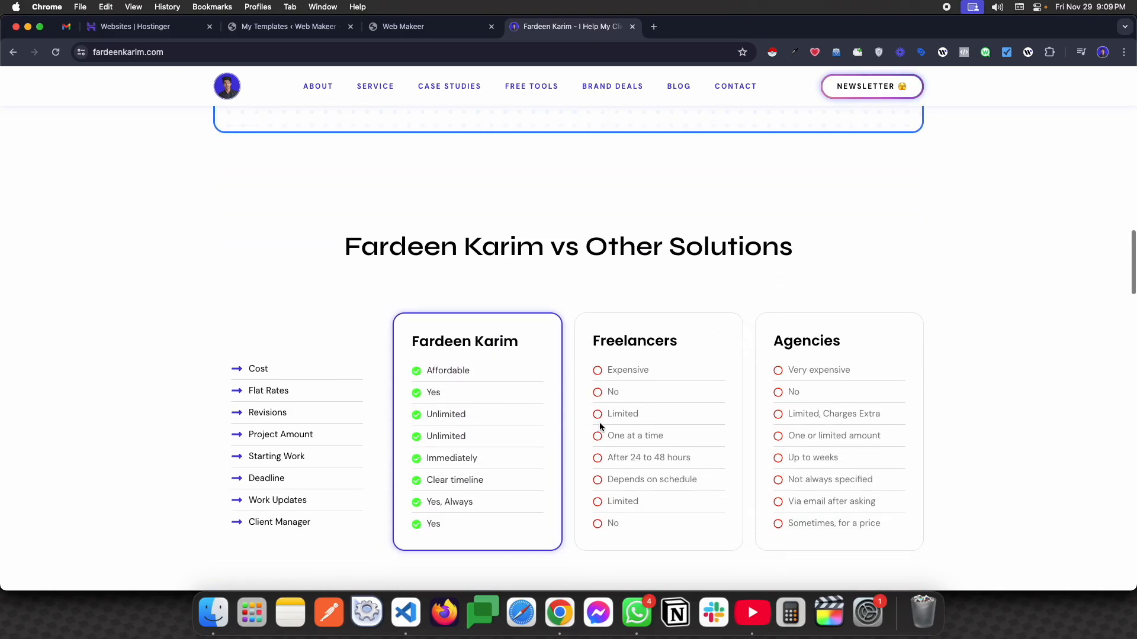
pyautogui.scroll(-15, 599, 425)
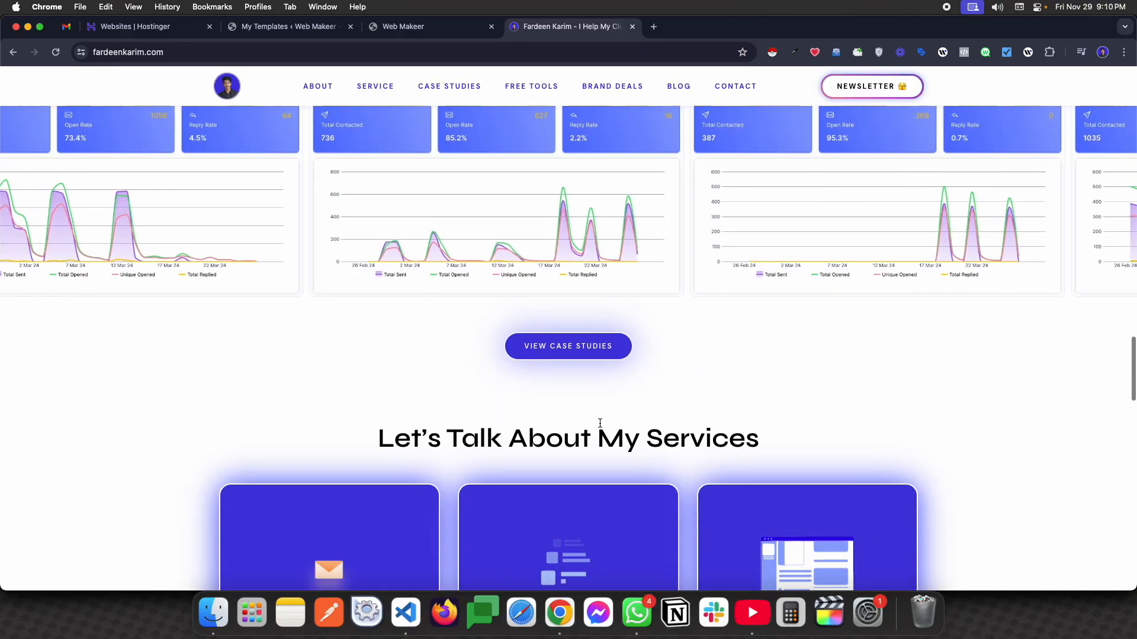
pyautogui.scroll(-3, 599, 426)
pyautogui.scroll(20, 599, 426)
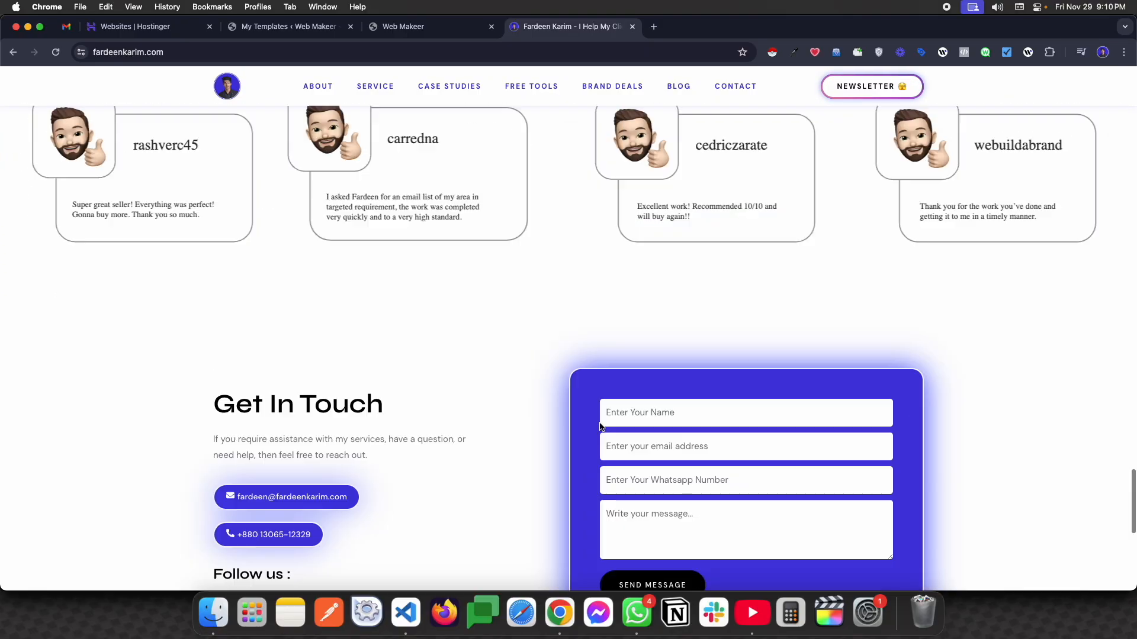
pyautogui.scroll(10, 599, 426)
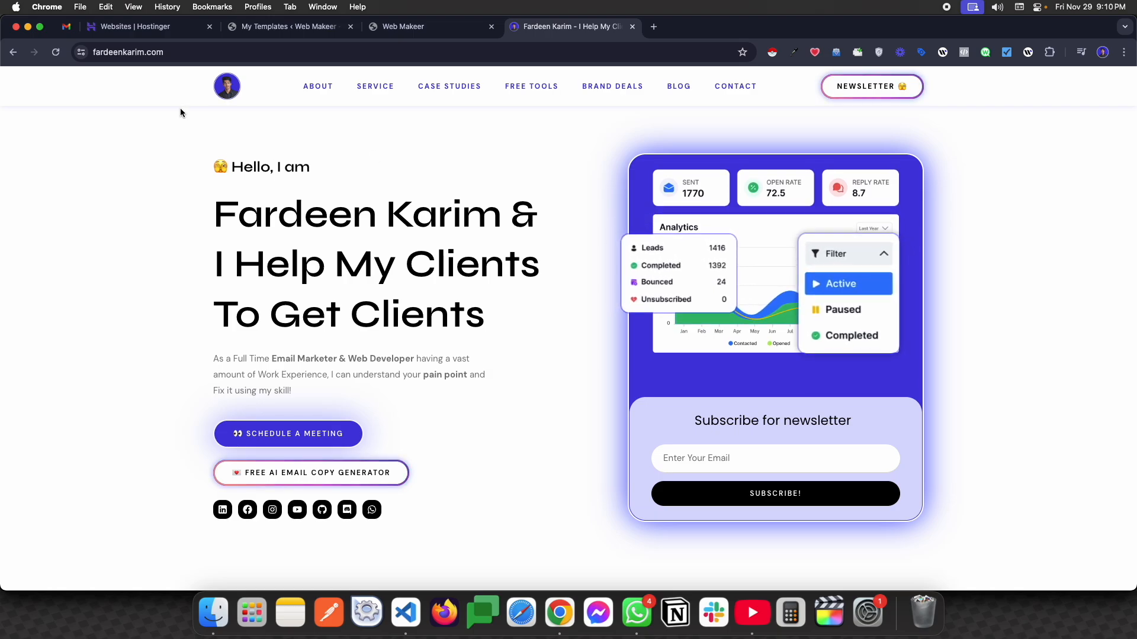
# Start a website migration to the Business Web Hosting plan that contains the Web Makeer temporary site in Hostinger
pyautogui.click(145, 30)
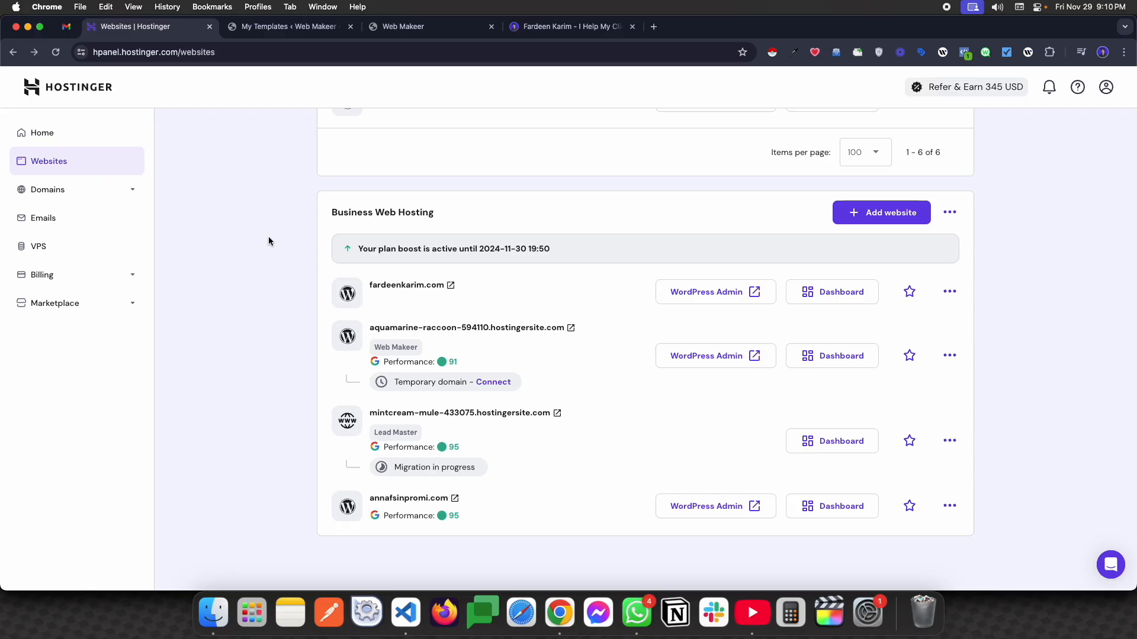
pyautogui.scroll(5, 268, 241)
pyautogui.scroll(-5, 399, 282)
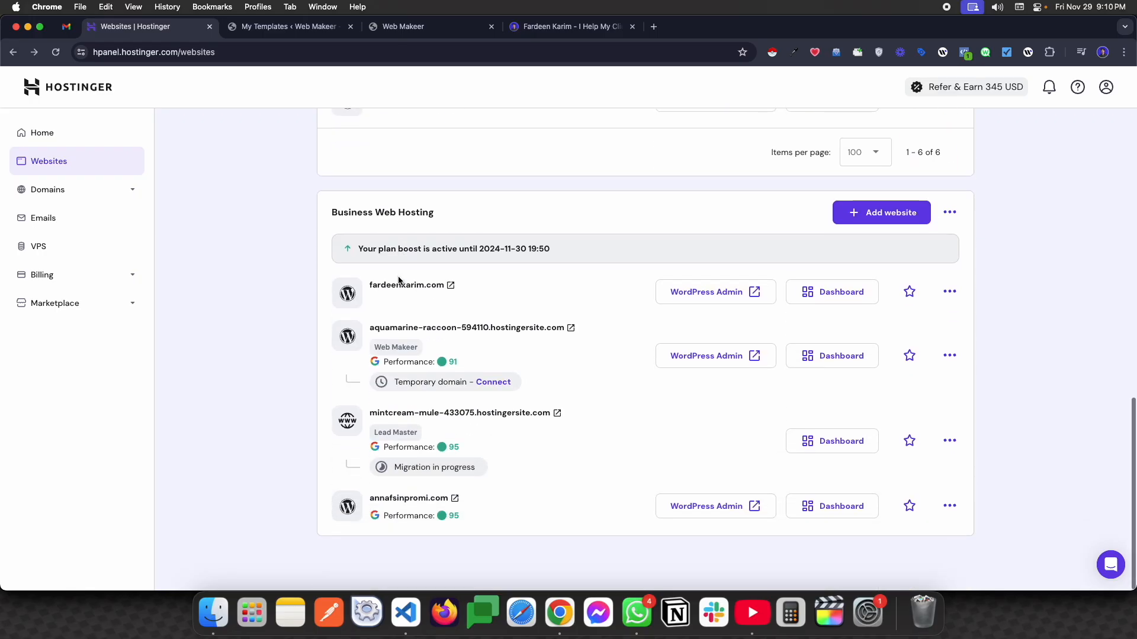
pyautogui.scroll(1, 399, 279)
pyautogui.scroll(1, 398, 280)
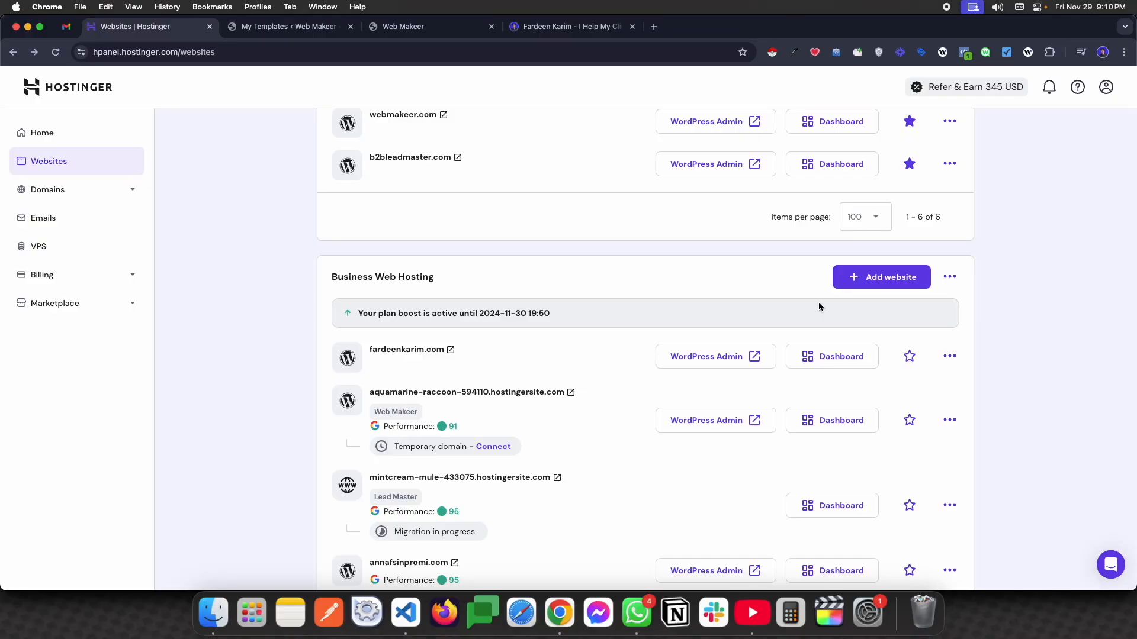
pyautogui.click(897, 280)
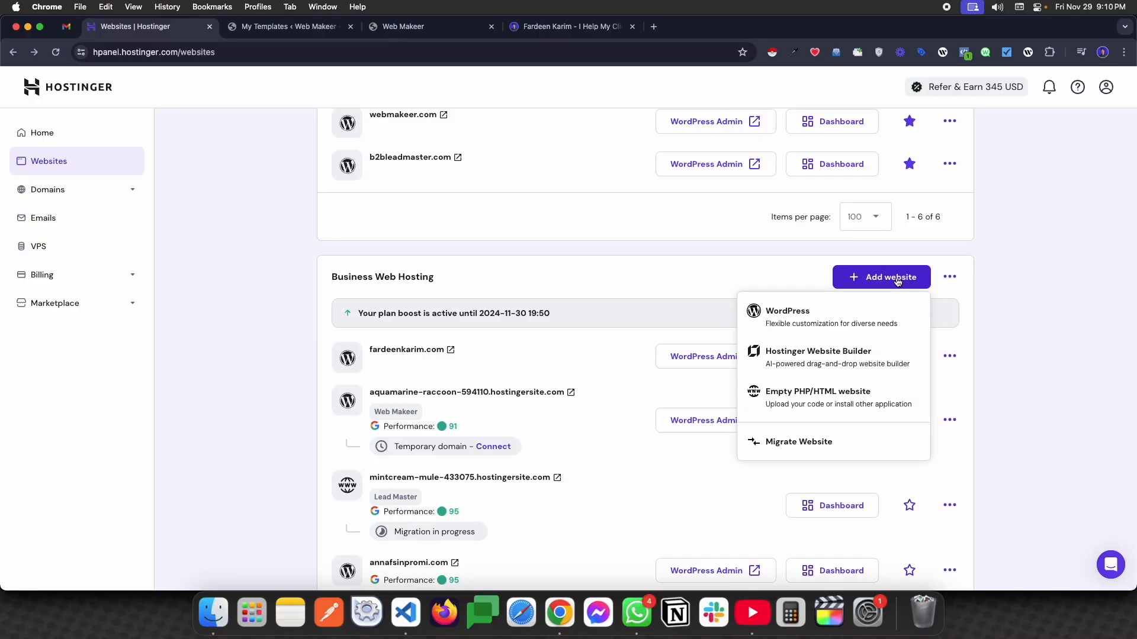
pyautogui.click(785, 443)
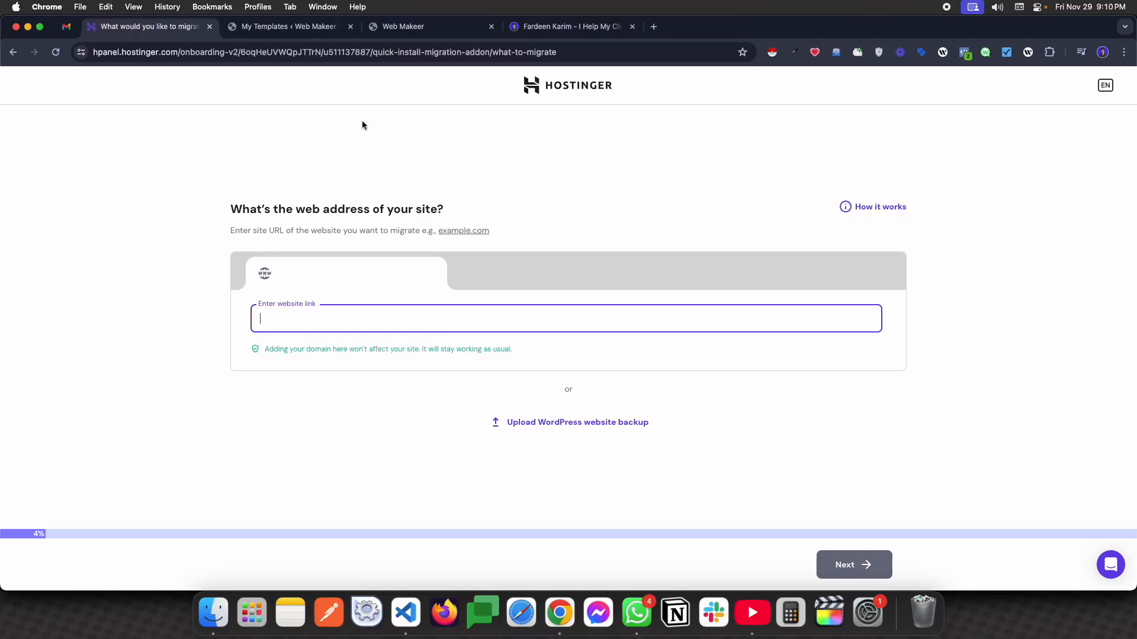
pyautogui.click(654, 26)
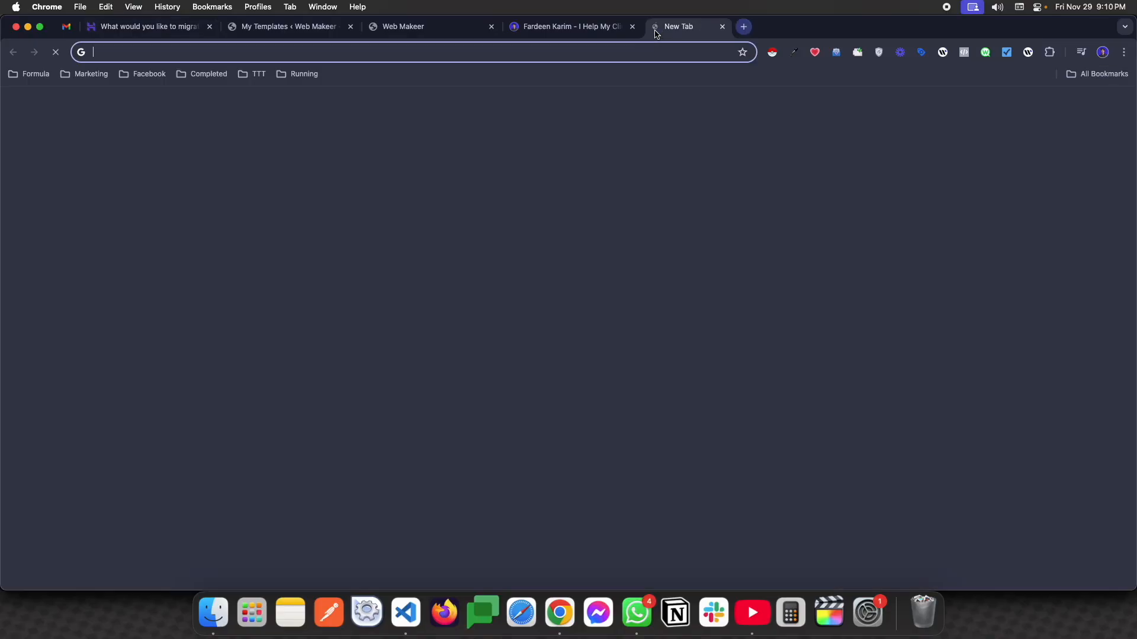
pyautogui.write('webmakeer.com')
pyautogui.press('Return')
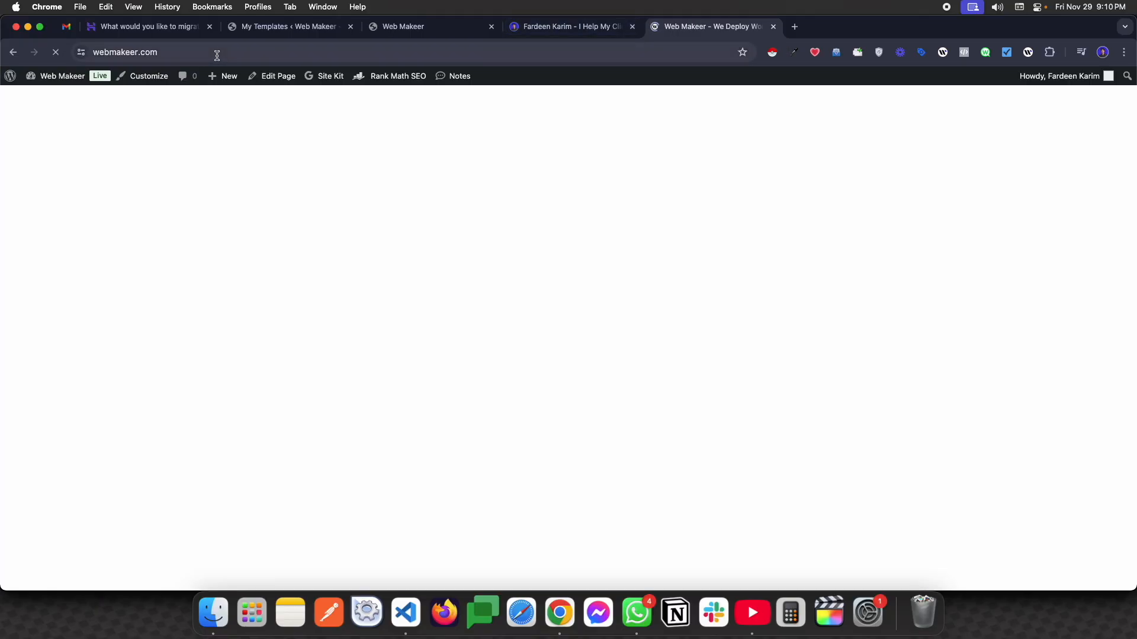
pyautogui.click(218, 56)
pyautogui.press('super+c')
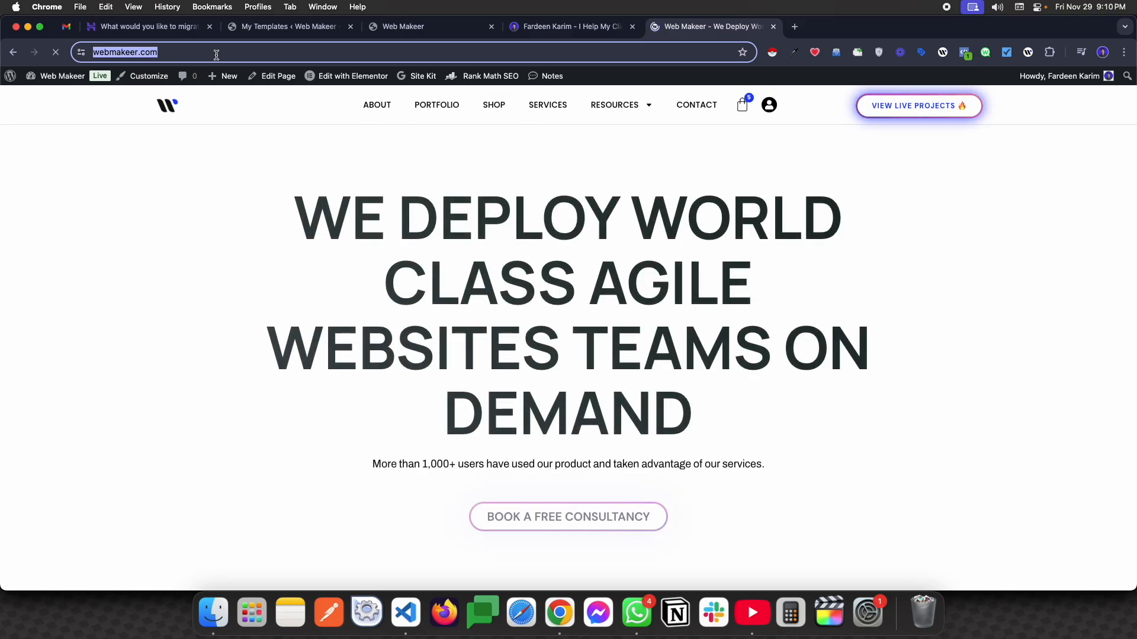
pyautogui.click(196, 26)
pyautogui.press('super+v')
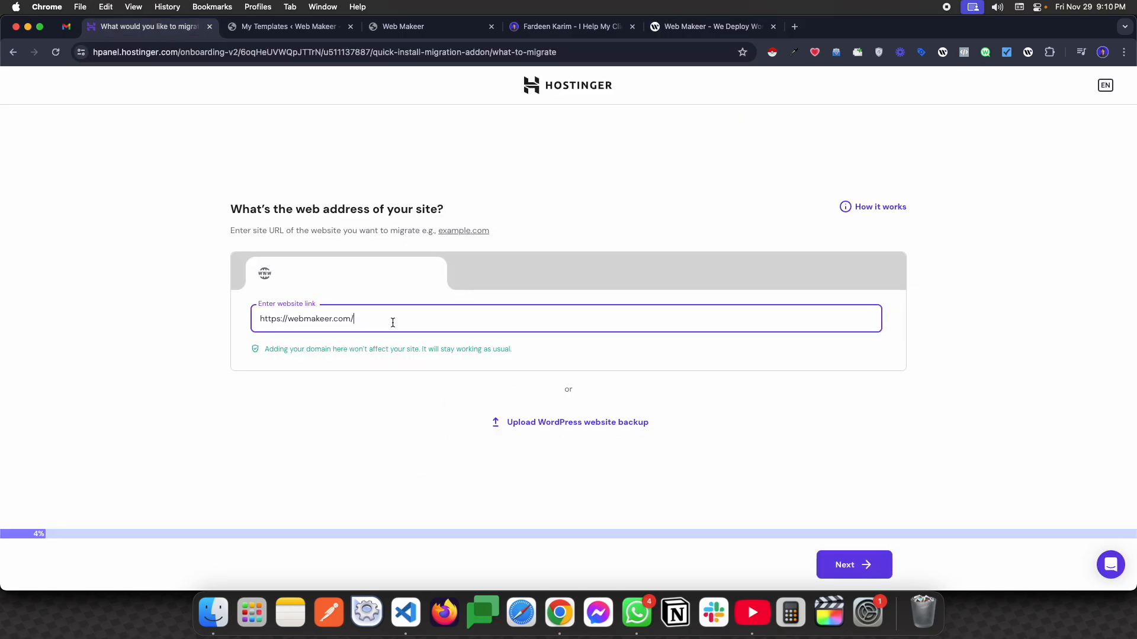
pyautogui.click(858, 561)
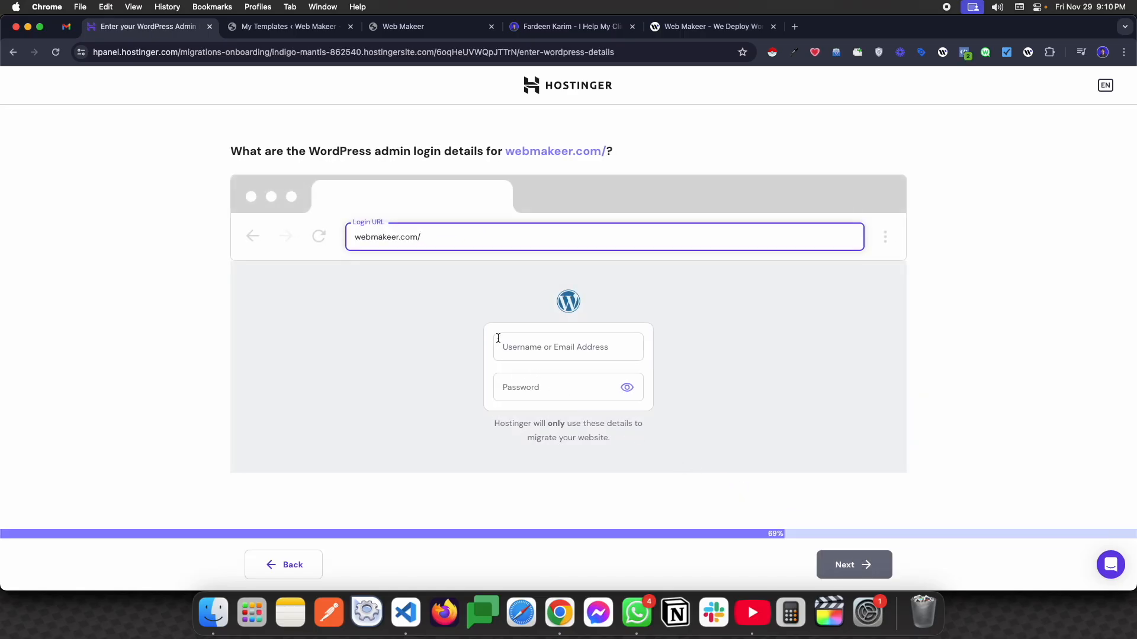
# Provide the WordPress admin login for webmakeer.com with username hostinger and the account password, and proceed to the migration summary
pyautogui.click(419, 325)
pyautogui.click(536, 348)
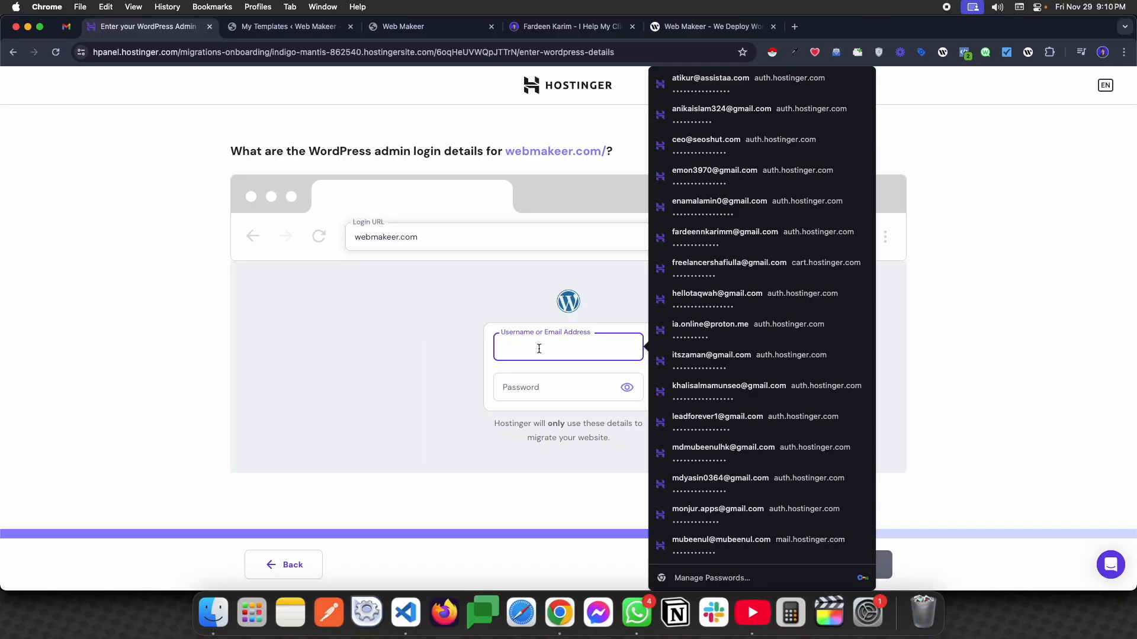
pyautogui.click(425, 307)
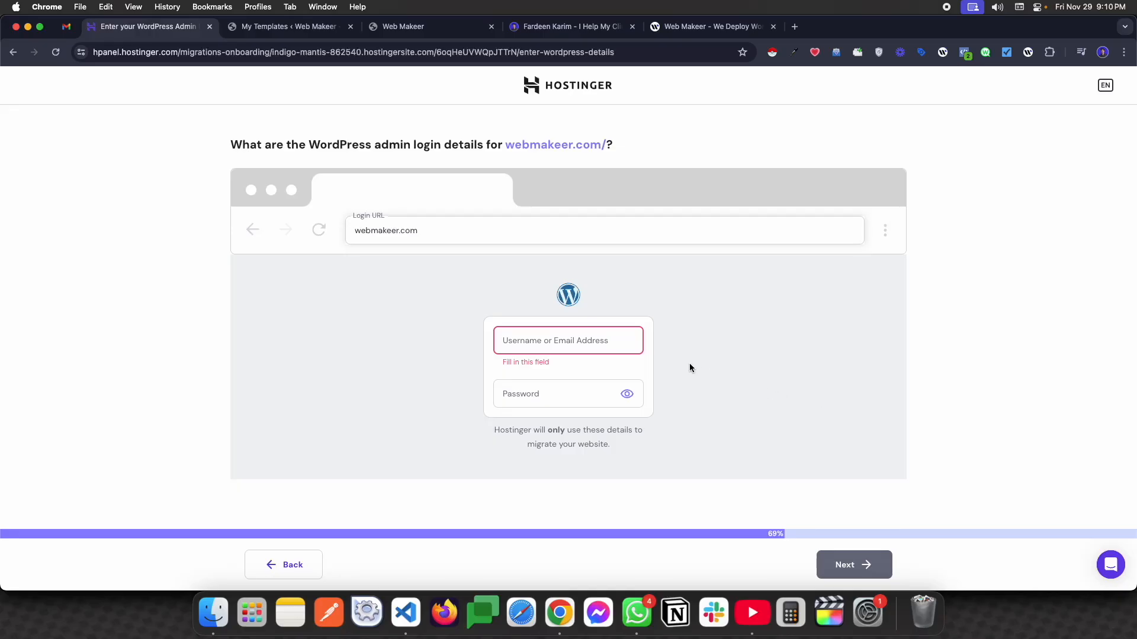
pyautogui.click(546, 341)
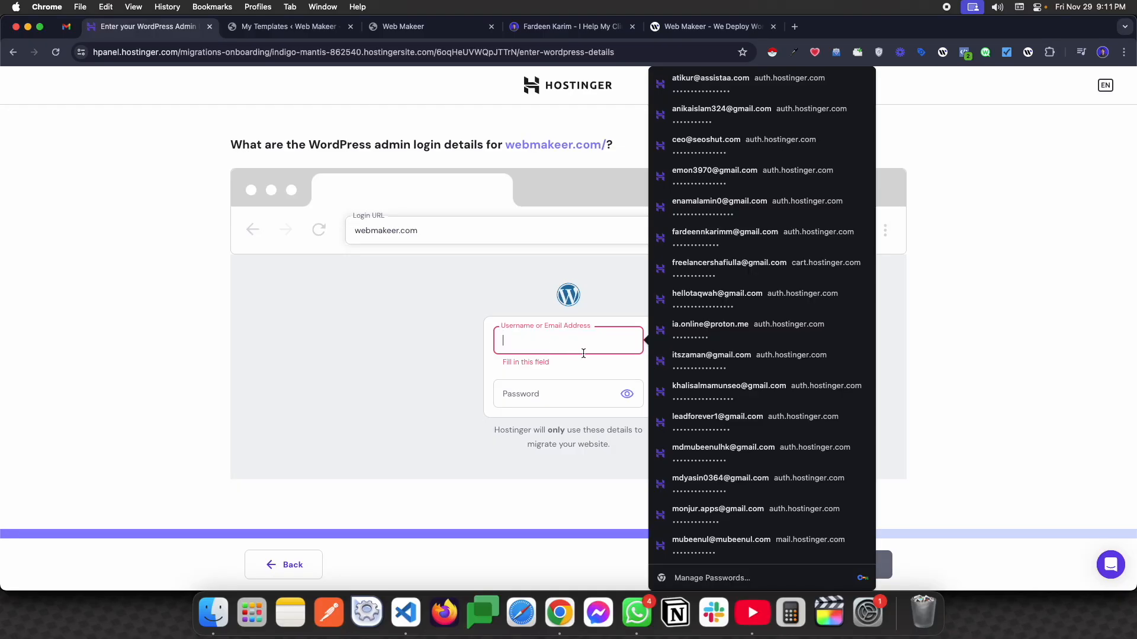
pyautogui.write('ho')
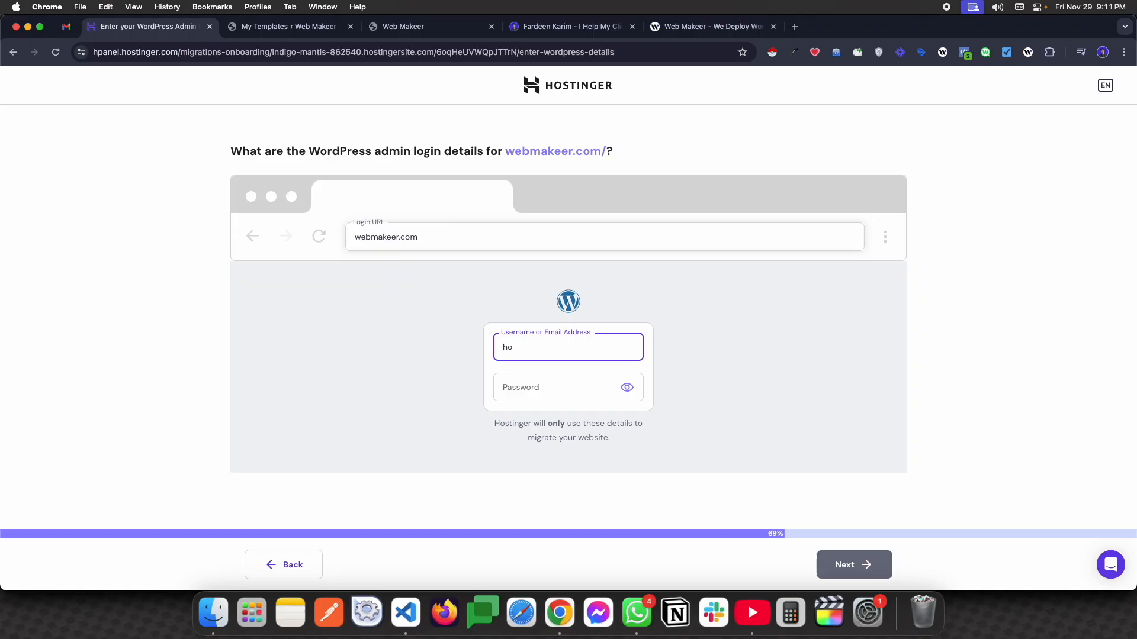
pyautogui.write('stinger')
pyautogui.click(541, 378)
pyautogui.write('••')
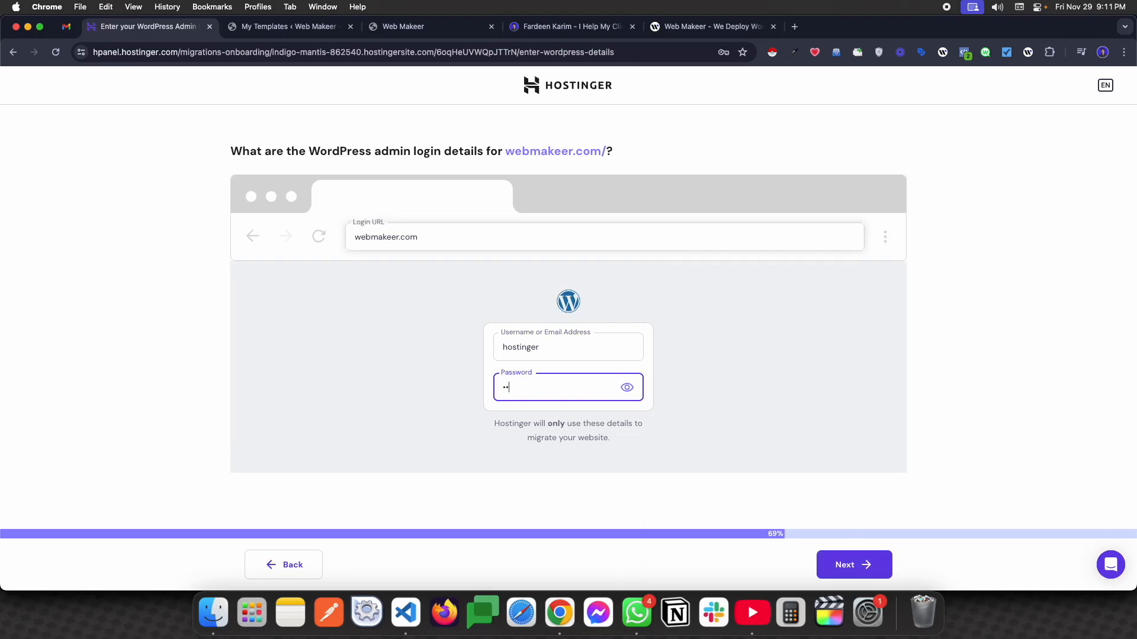
pyautogui.write('•••••••••')
pyautogui.click(873, 556)
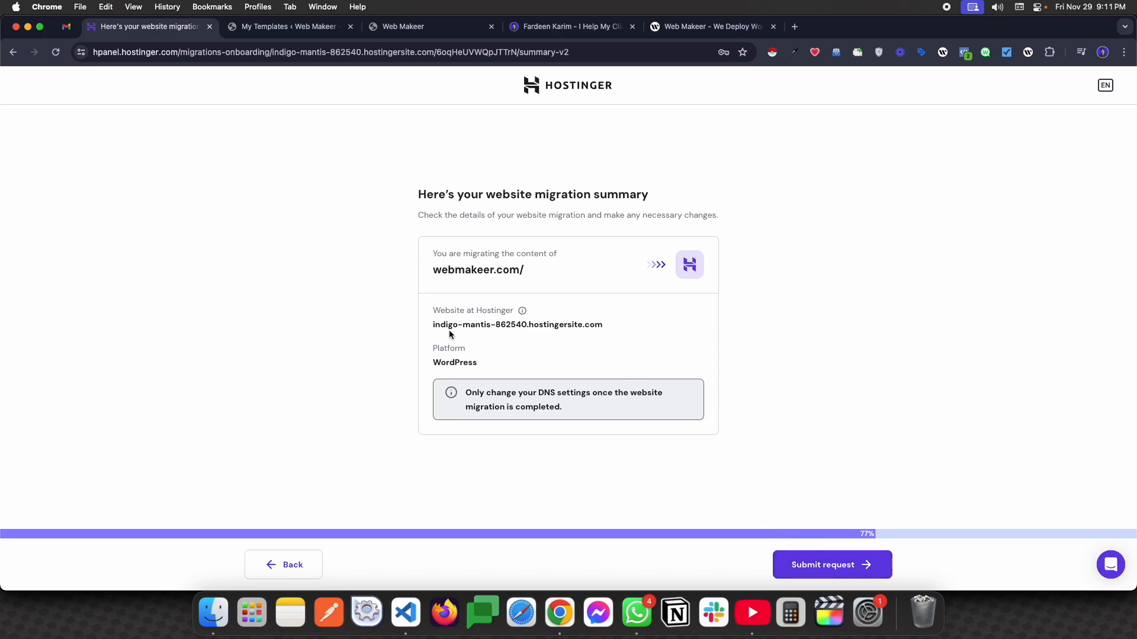
# Review the temporary Hostinger address in the migration summary and submit the migration request
pyautogui.moveTo(432, 324); pyautogui.dragTo(603, 326)
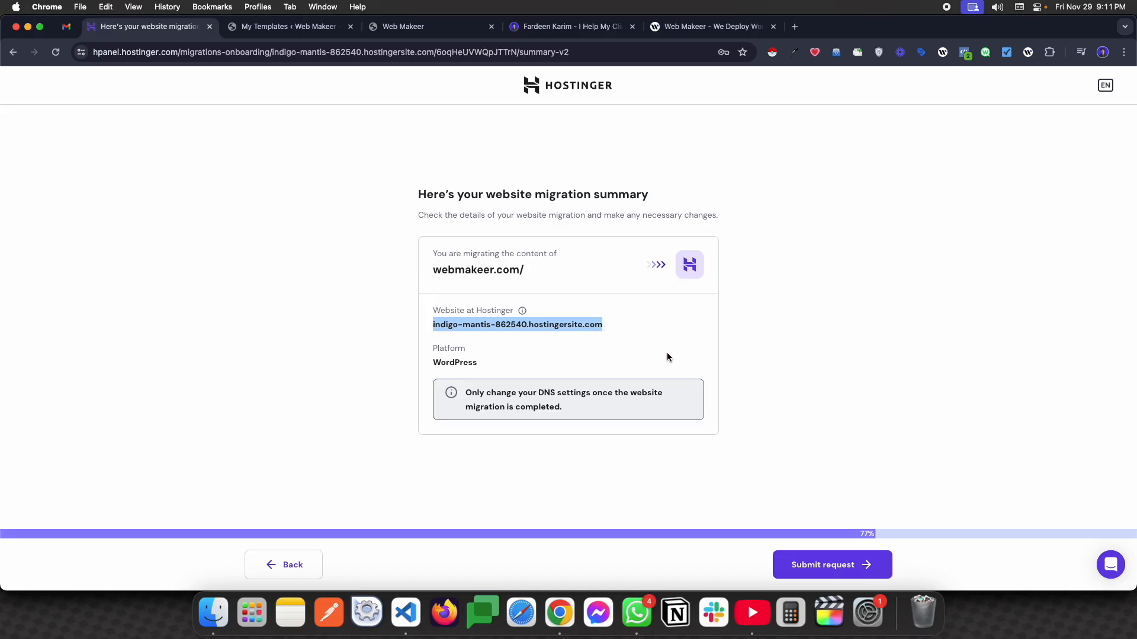
pyautogui.click(643, 321)
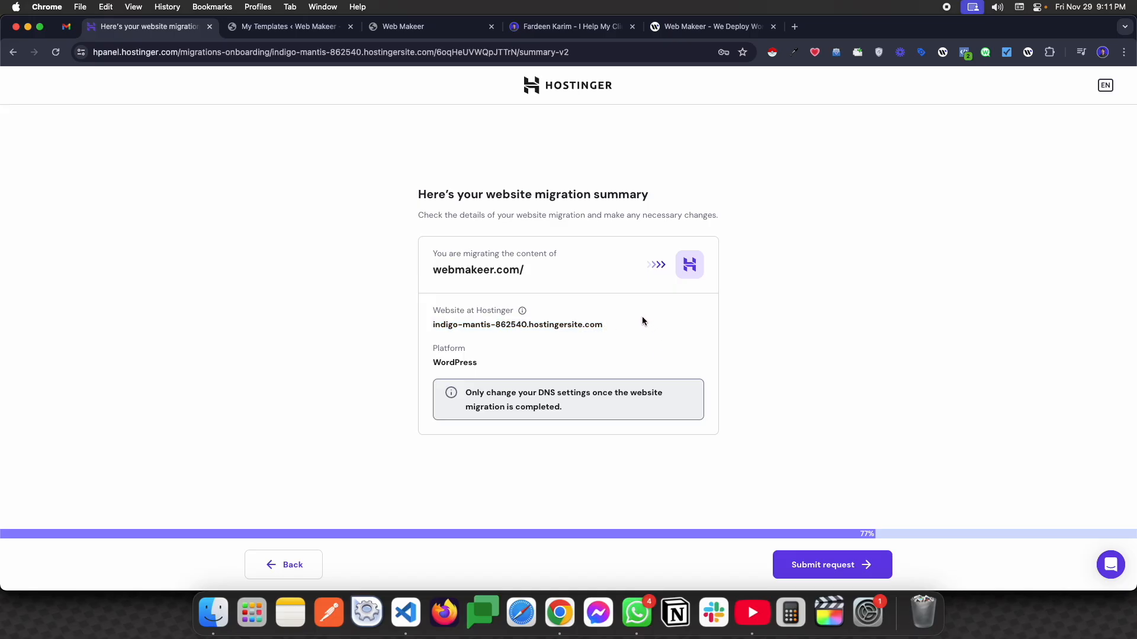
pyautogui.click(837, 565)
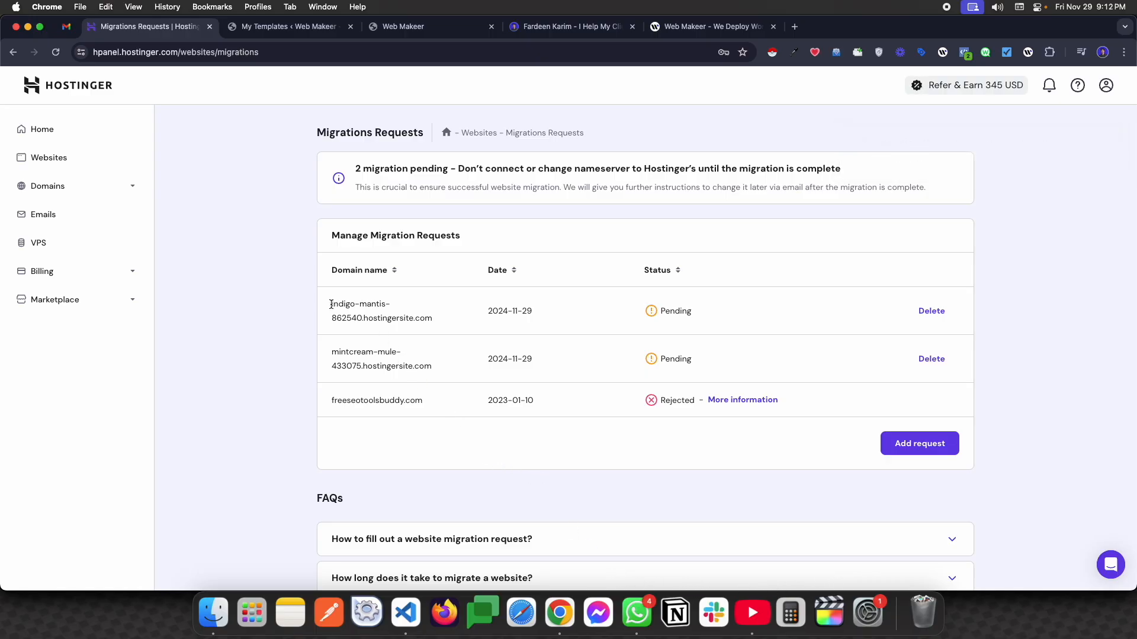
# Check the new site's migration status in the migration requests and in the Business Web Hosting websites list
pyautogui.moveTo(332, 305); pyautogui.dragTo(450, 329)
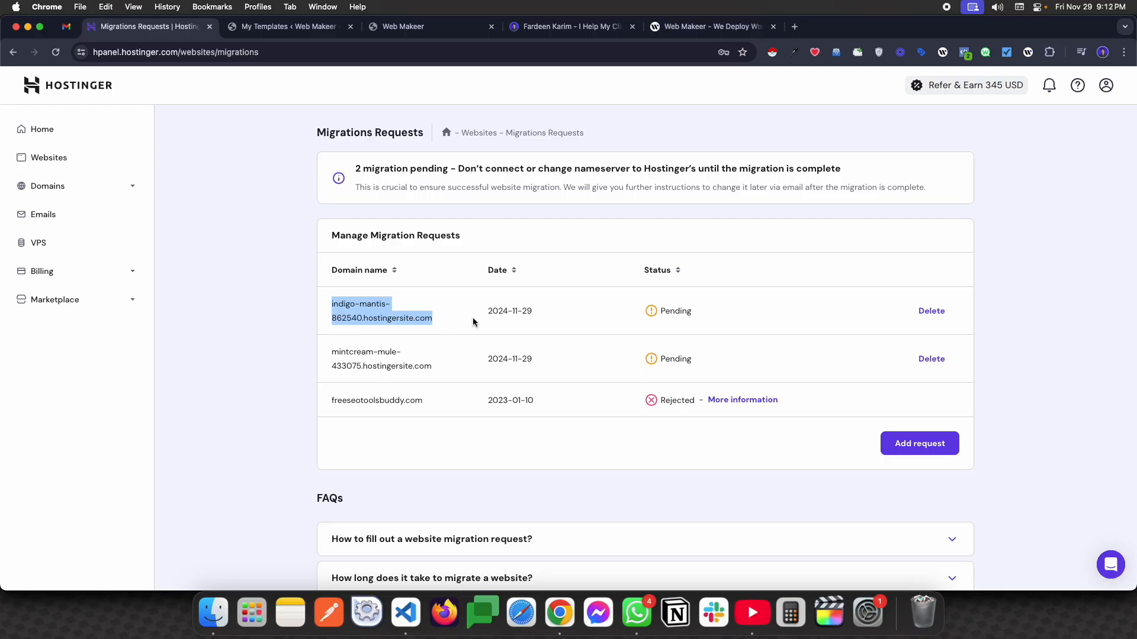
pyautogui.click(65, 142)
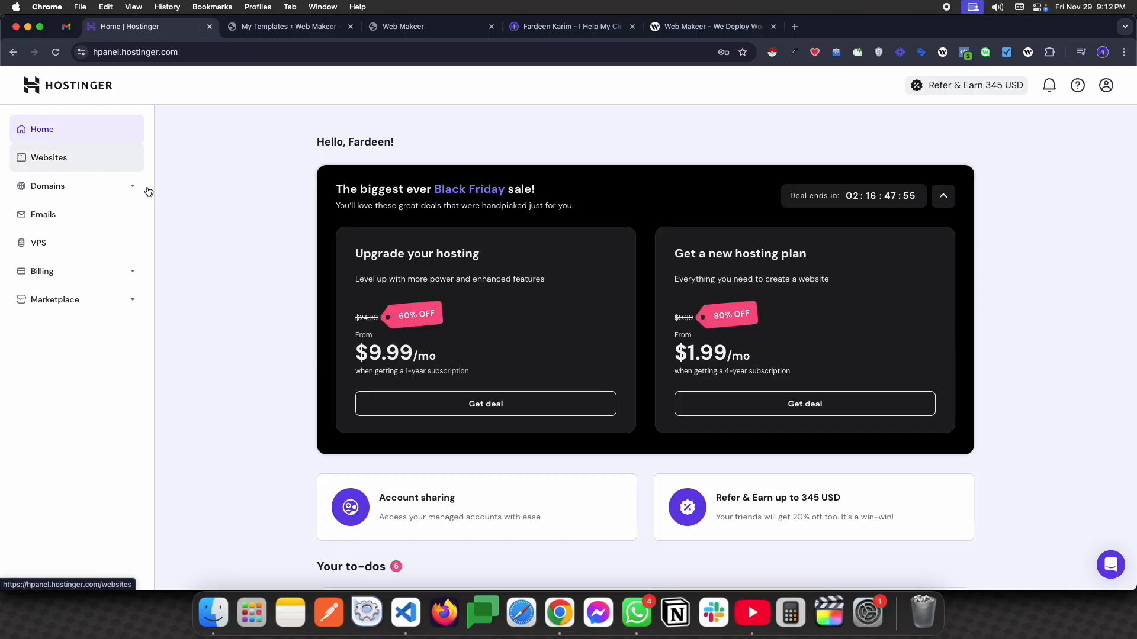
pyautogui.scroll(-15, 538, 287)
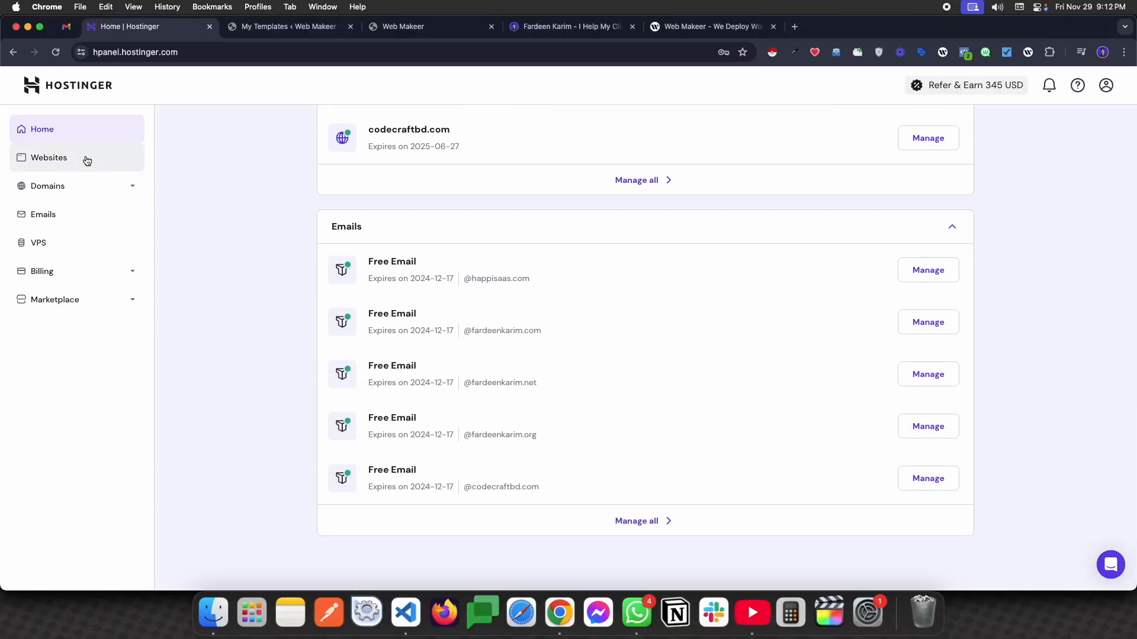
pyautogui.click(83, 159)
pyautogui.scroll(-10, 611, 392)
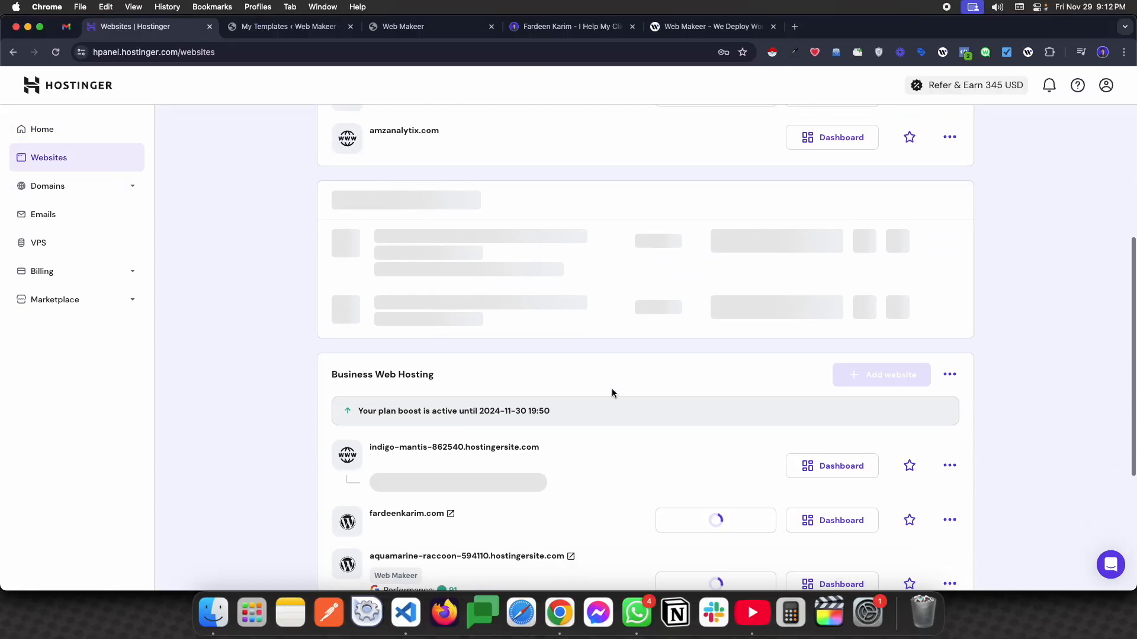
pyautogui.scroll(-1, 479, 386)
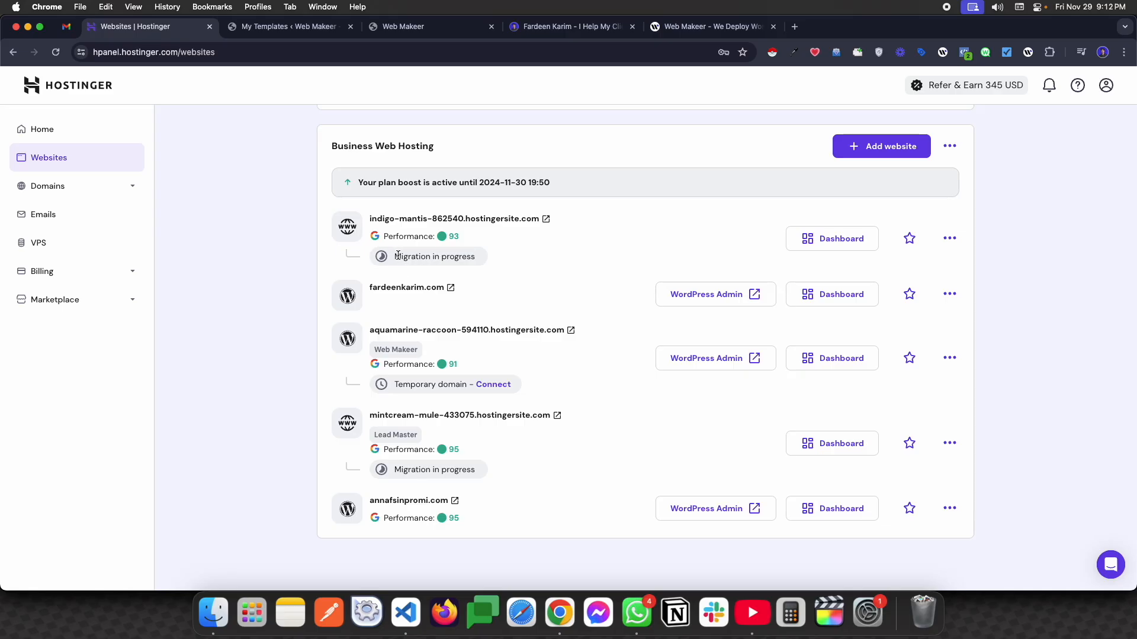
pyautogui.moveTo(393, 257); pyautogui.dragTo(495, 265)
pyautogui.click(516, 258)
pyautogui.scroll(10, 614, 338)
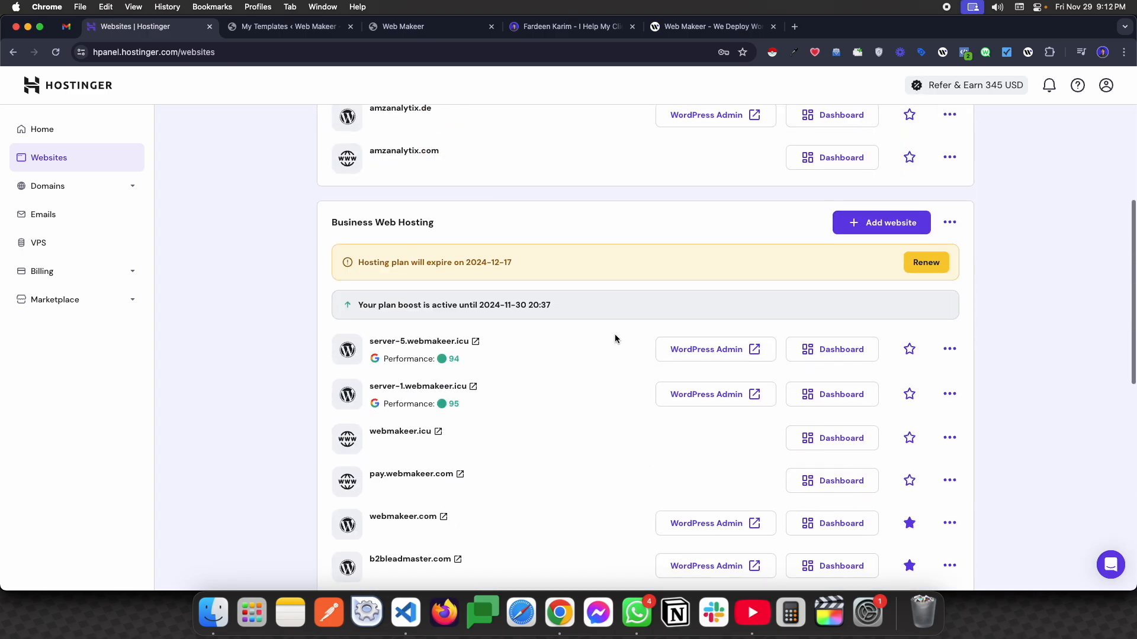
pyautogui.scroll(-3, 615, 337)
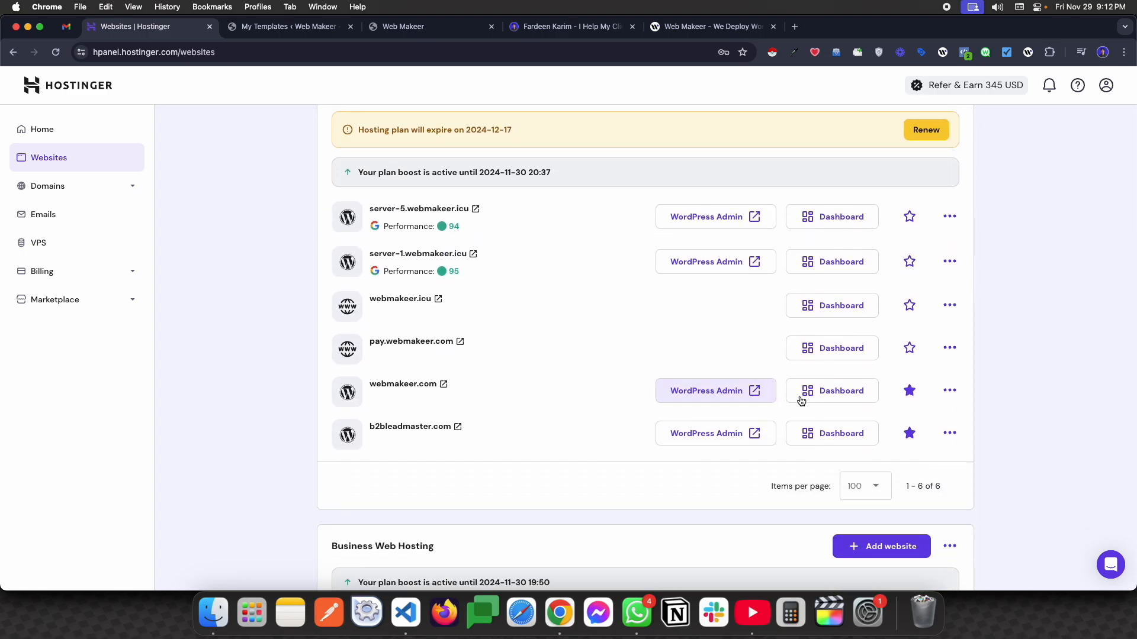
pyautogui.click(945, 400)
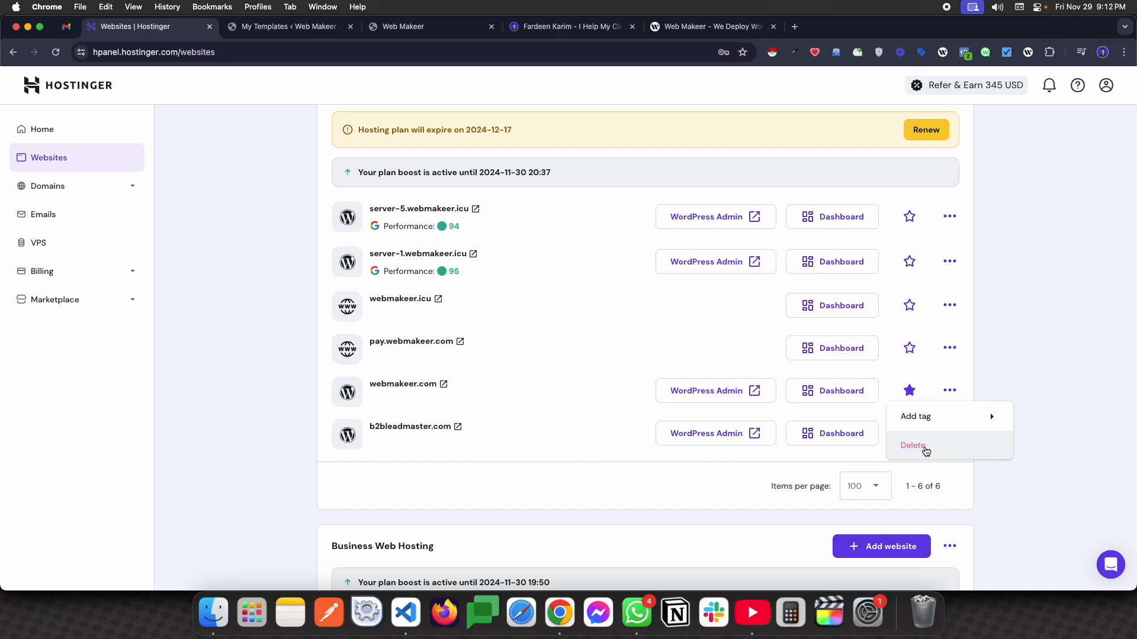
pyautogui.click(925, 450)
pyautogui.click(473, 303)
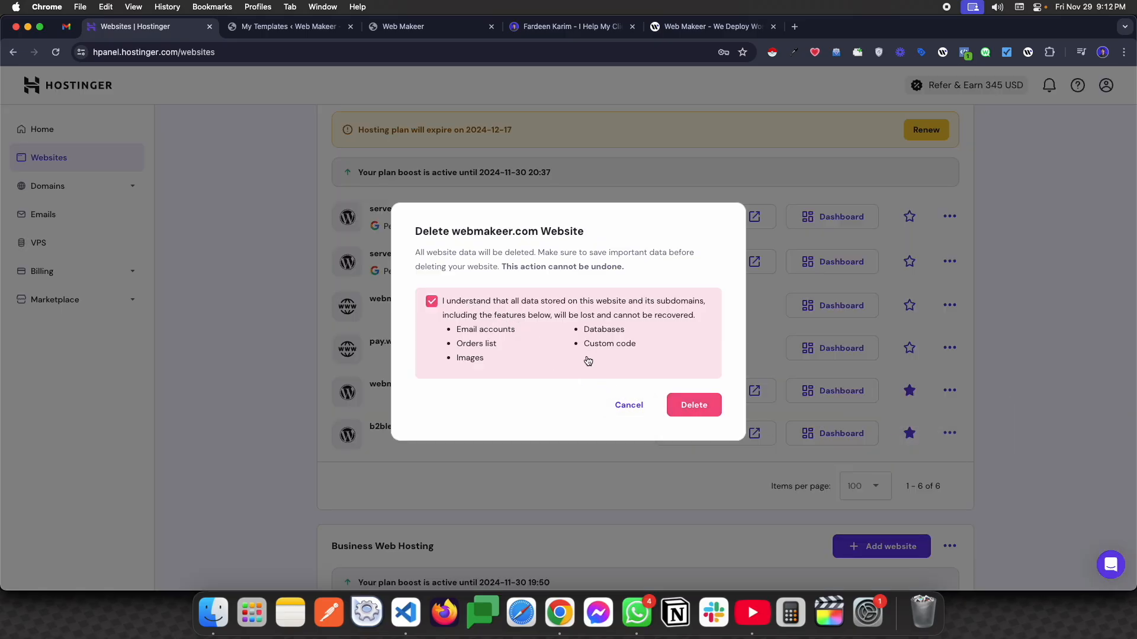
pyautogui.click(628, 407)
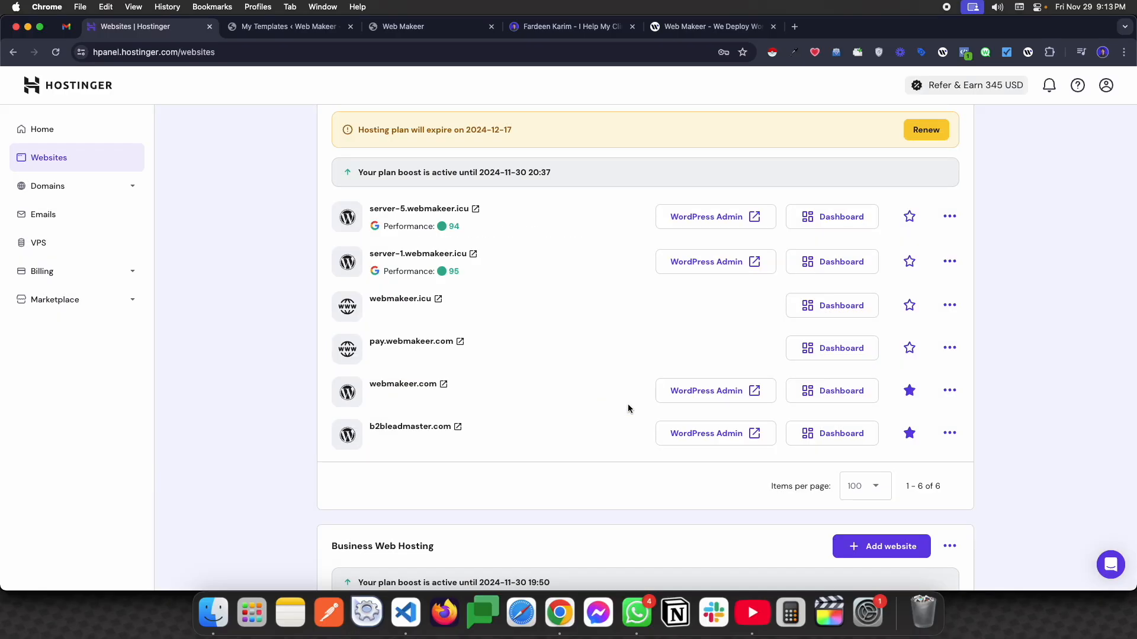
# Start connecting a domain to the temporary site tagged Web Makeer and try webmakeer.com as its domain name
pyautogui.scroll(-6, 628, 408)
pyautogui.click(500, 408)
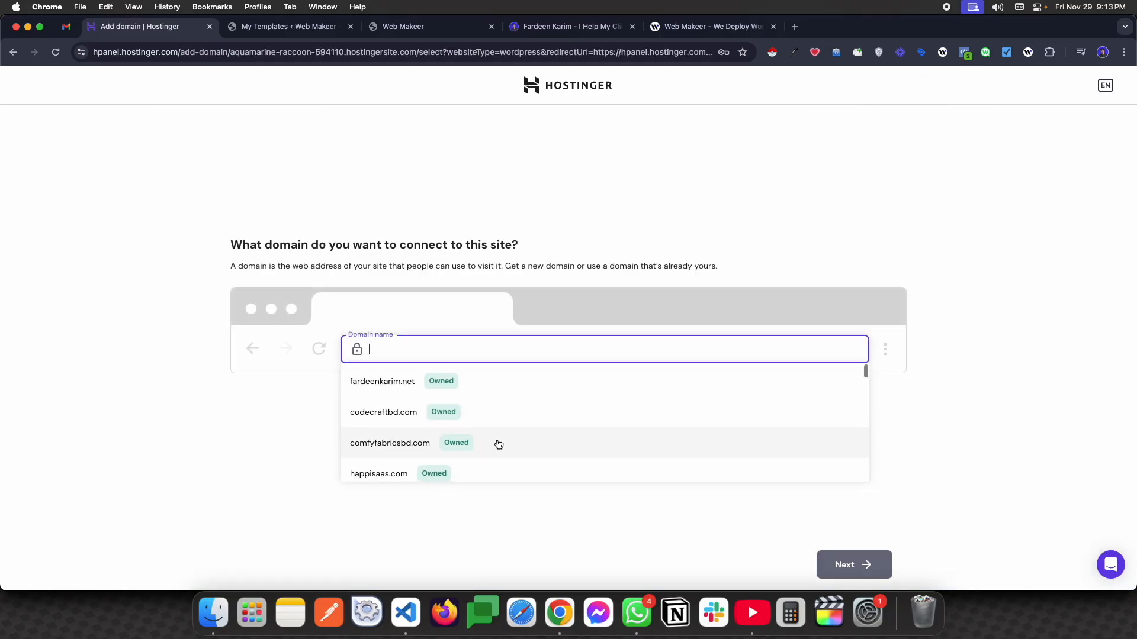
pyautogui.scroll(-1, 499, 444)
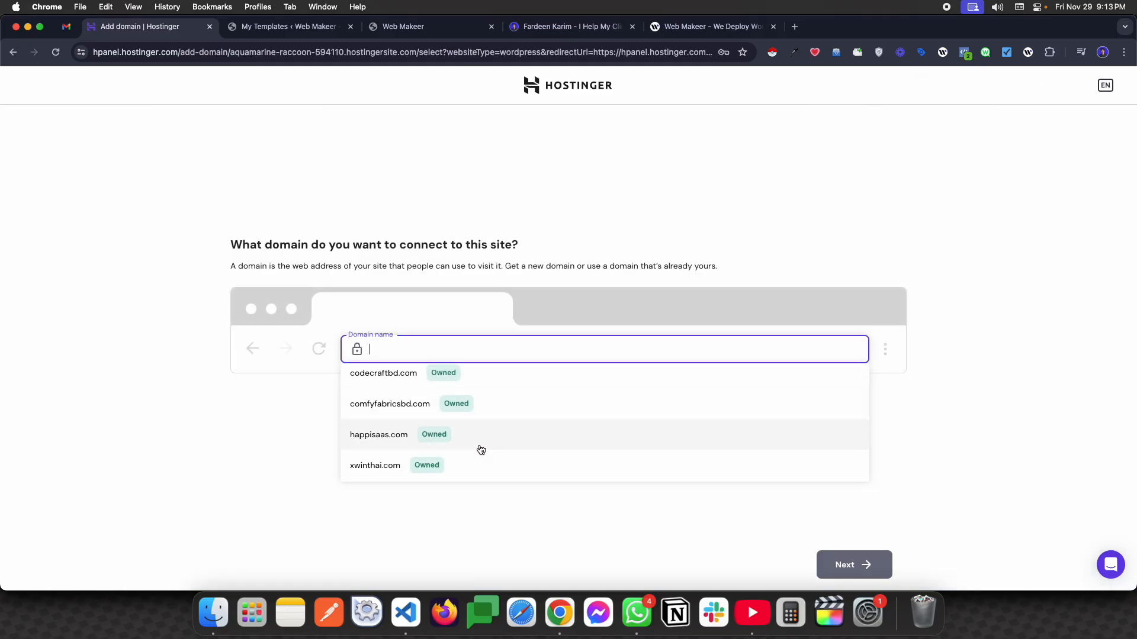
pyautogui.scroll(1, 480, 435)
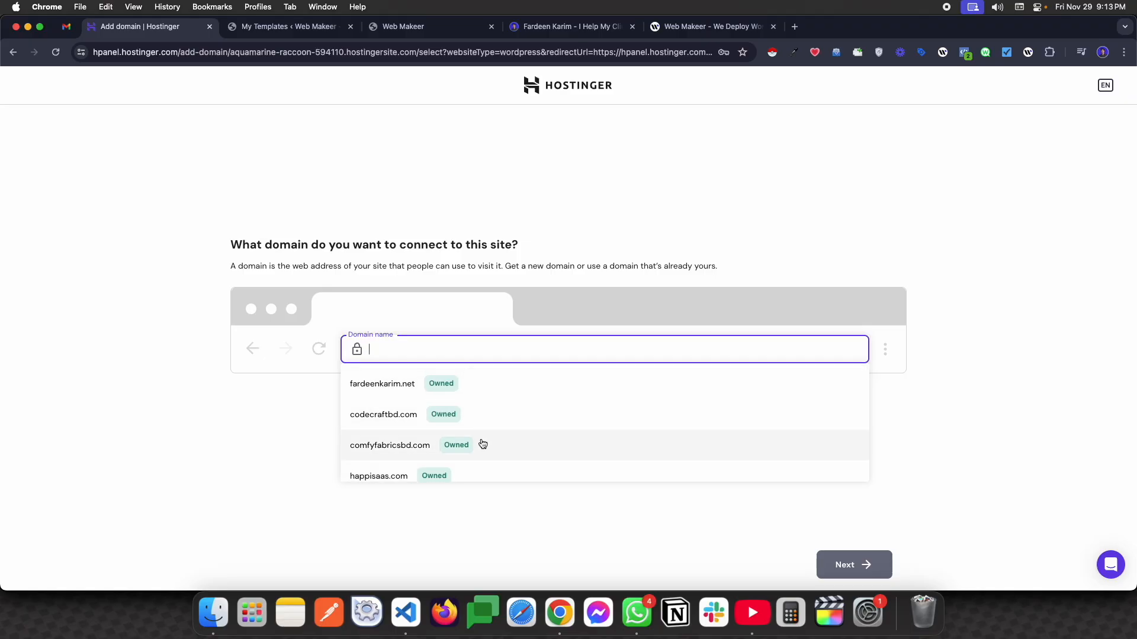
pyautogui.write('web')
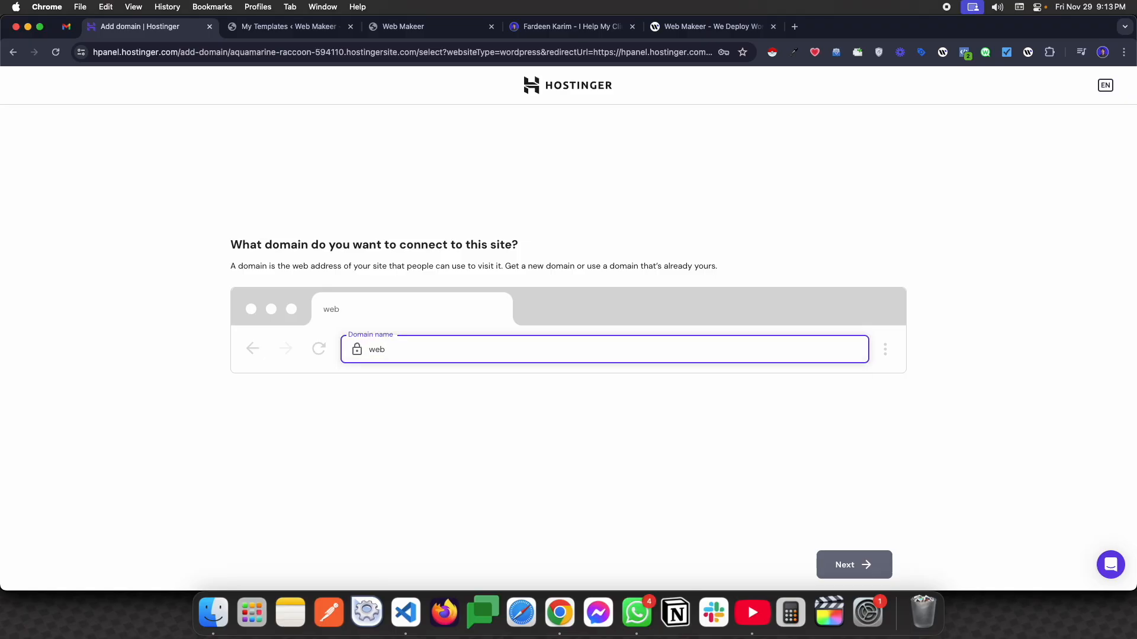
pyautogui.write('makeer.com')
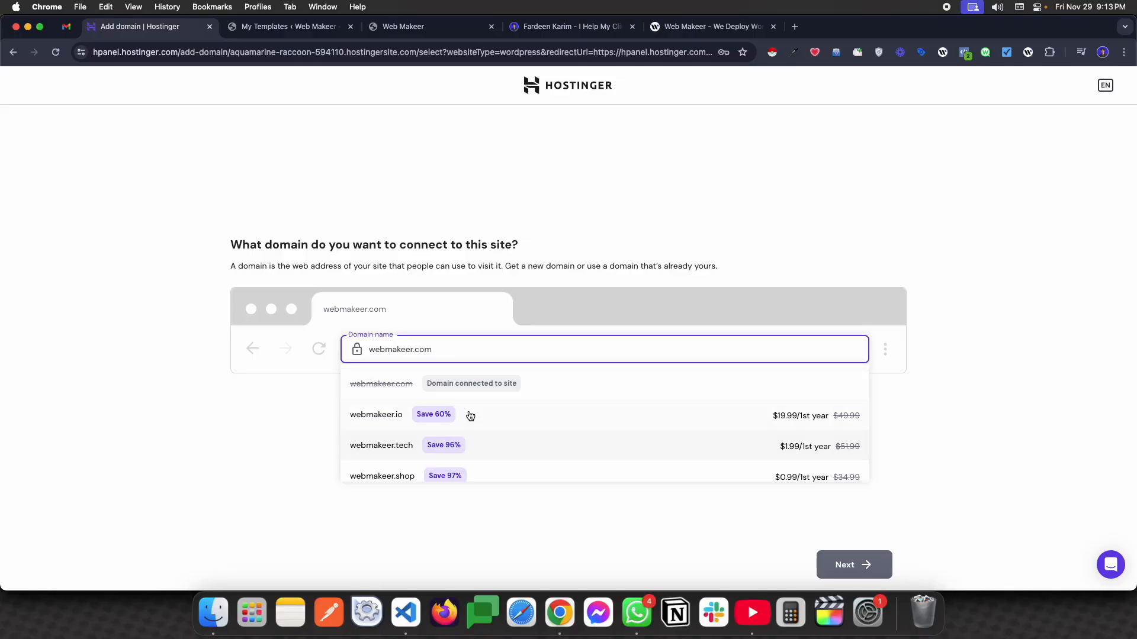
# Clear the entered domain name and choose the first owned .net domain from the suggestions instead
pyautogui.tripleClick(451, 355)
pyautogui.press('BackSpace')
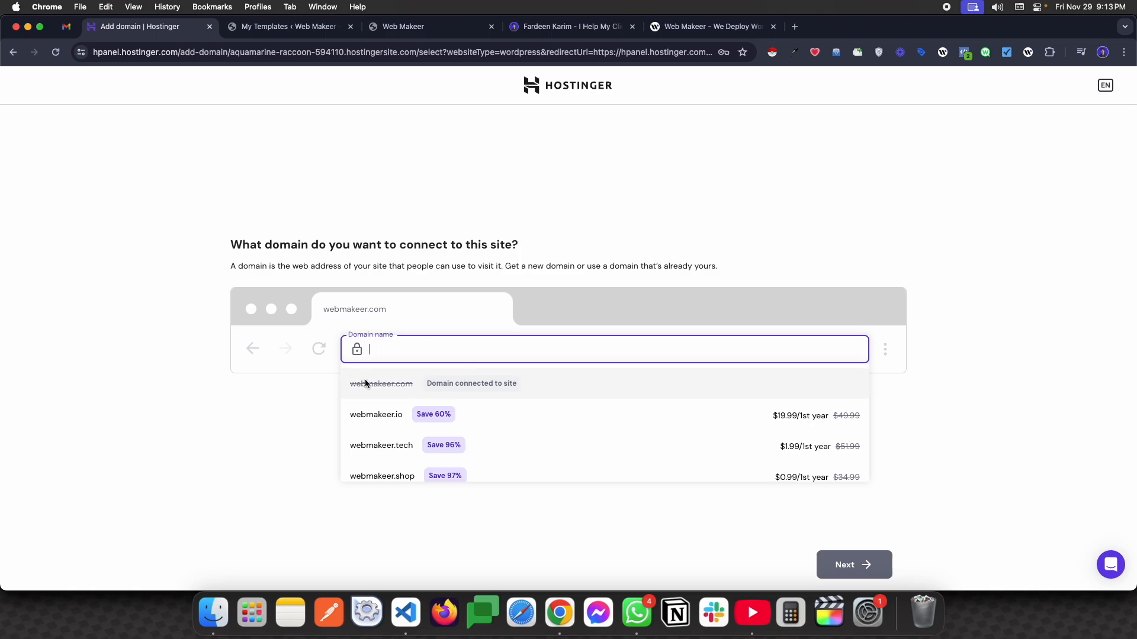
pyautogui.click(436, 355)
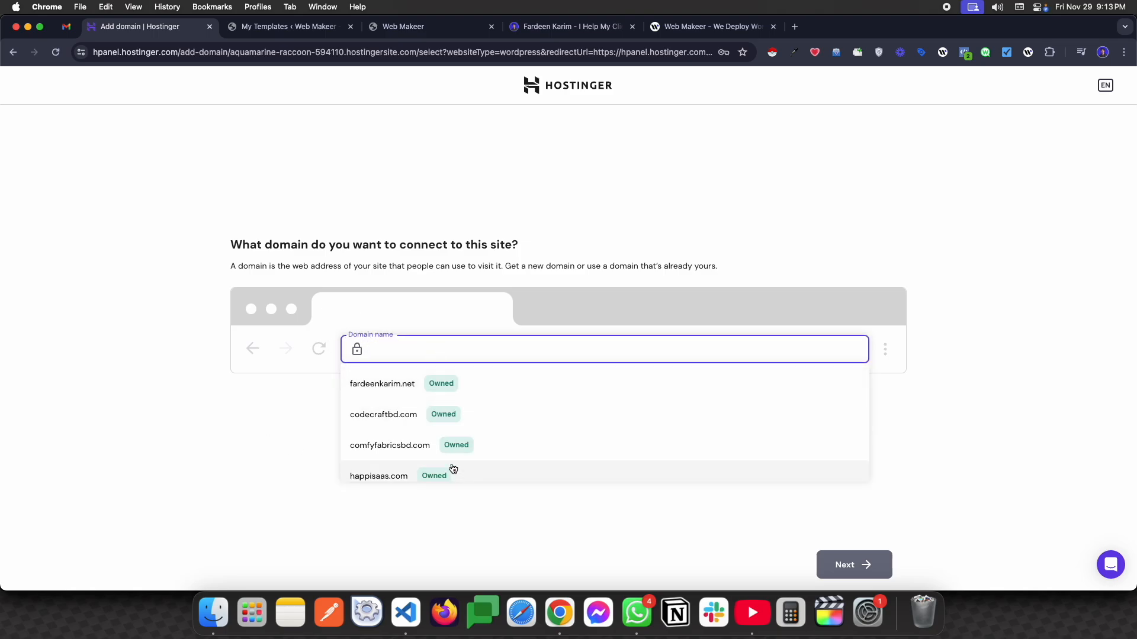
pyautogui.click(492, 388)
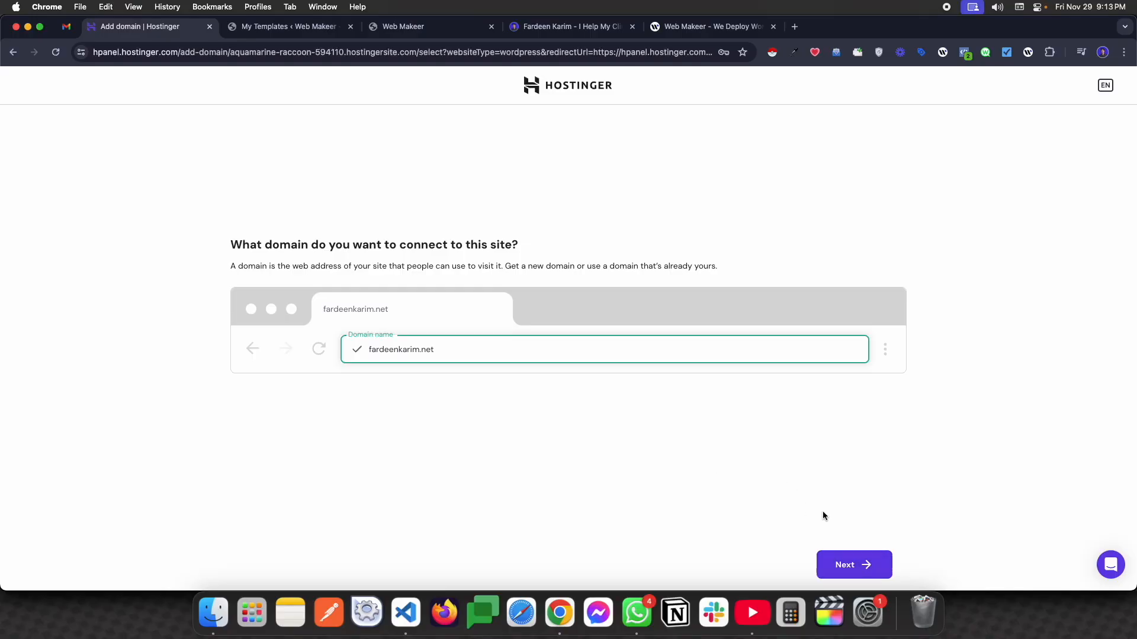
# Leave the domain connection without submitting it and return to the migrated sites in the websites list
pyautogui.click(13, 52)
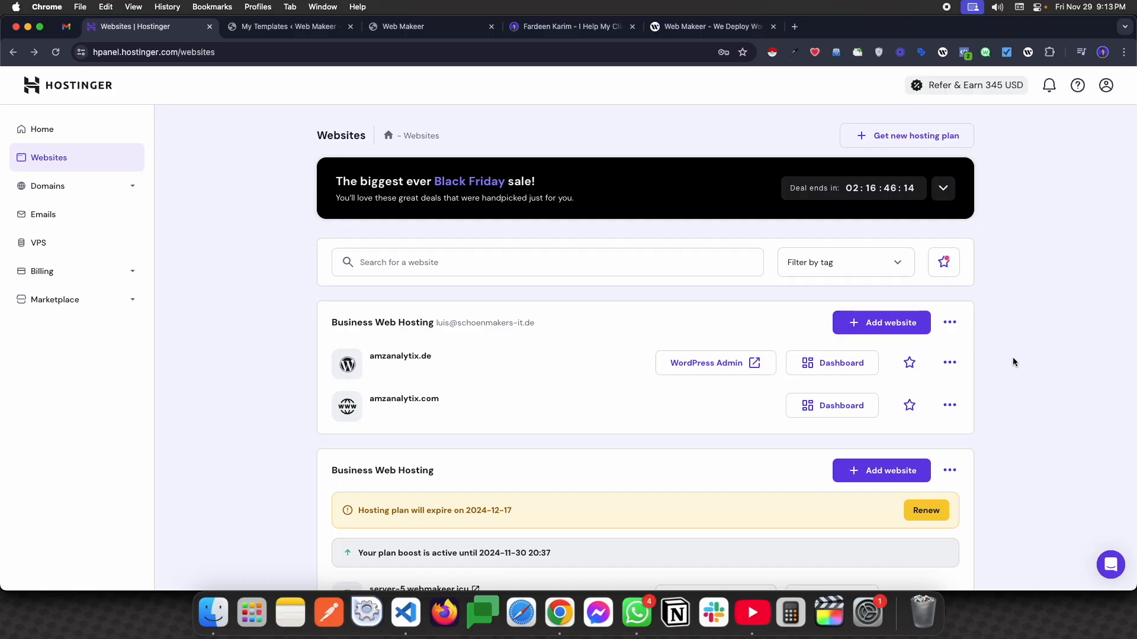
pyautogui.scroll(-10, 1012, 357)
pyautogui.scroll(-3, 1011, 362)
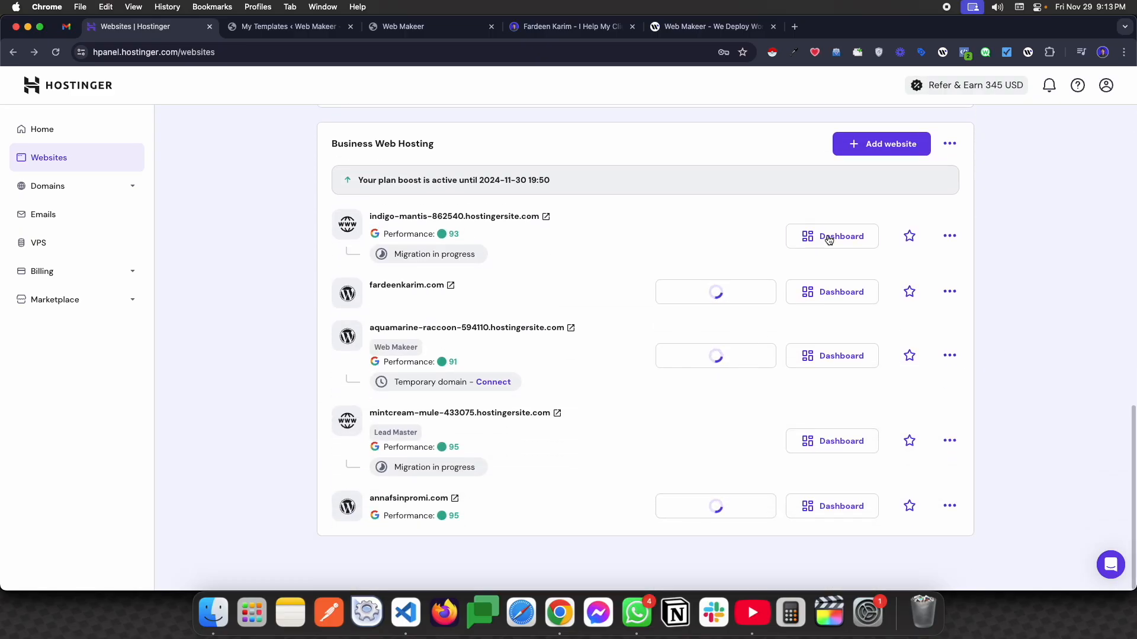